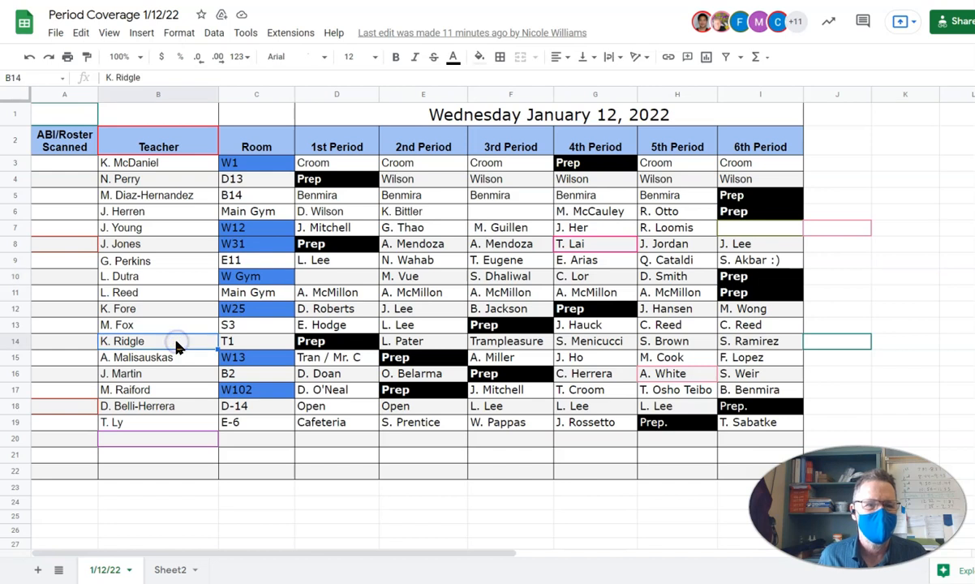
Step: Copy the covered teacher's name from cell B14 of the period coverage sheet
double_click(176, 343)
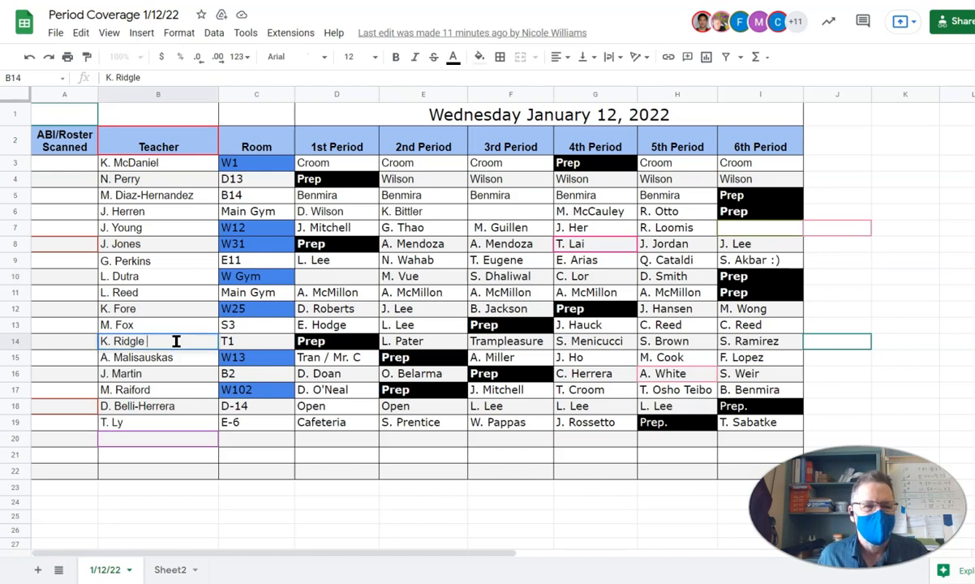
left_click_drag(176, 342, 59, 345)
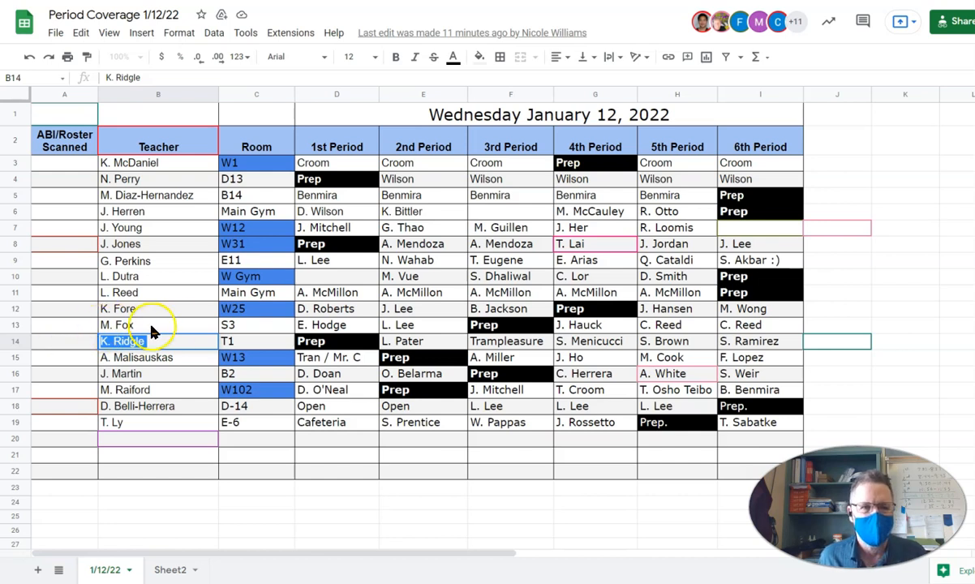
left_click(229, 339)
left_click(193, 344)
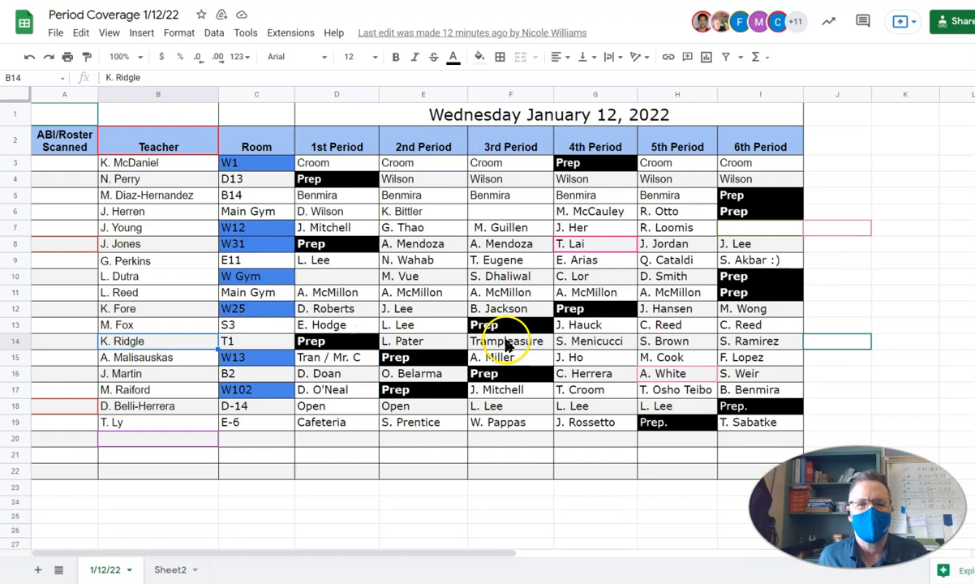
Step: Switch to the Outlook calendar and show it in work week view
key("alt+Tab")
key("alt+Tab")
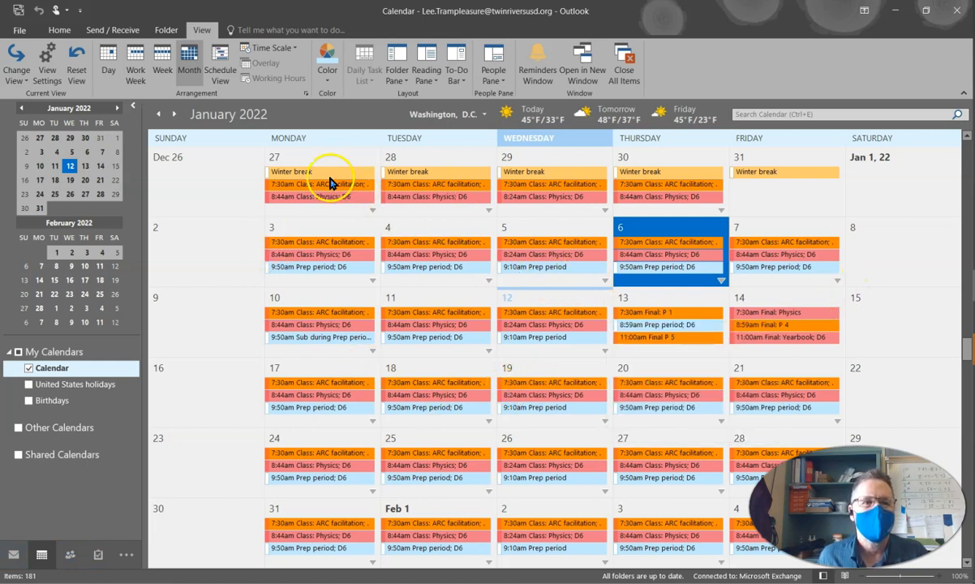
left_click(135, 53)
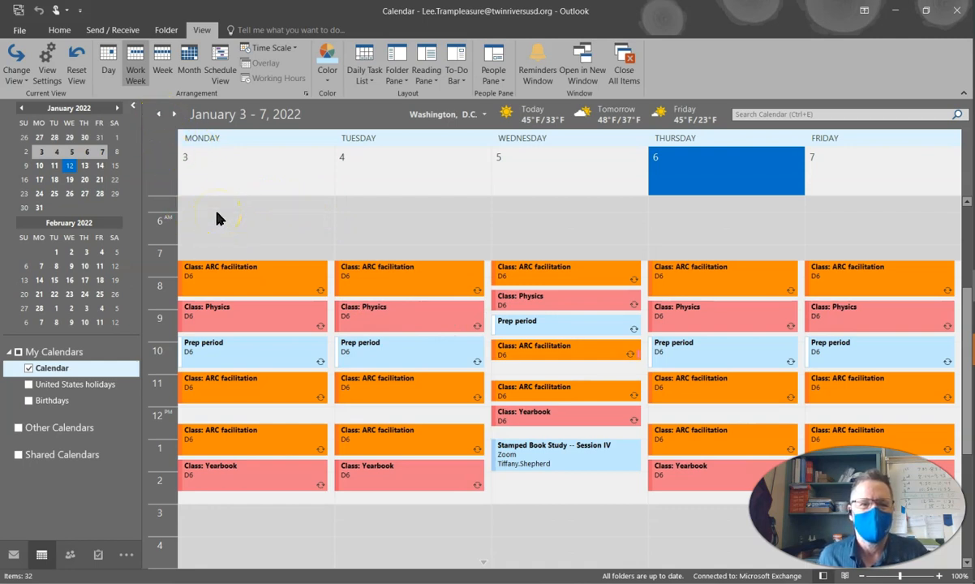
Step: Create an appointment titled "Subbing during prep" on Mon 1/3/2022 from 9:50 AM to 10:43 AM
double_click(246, 240)
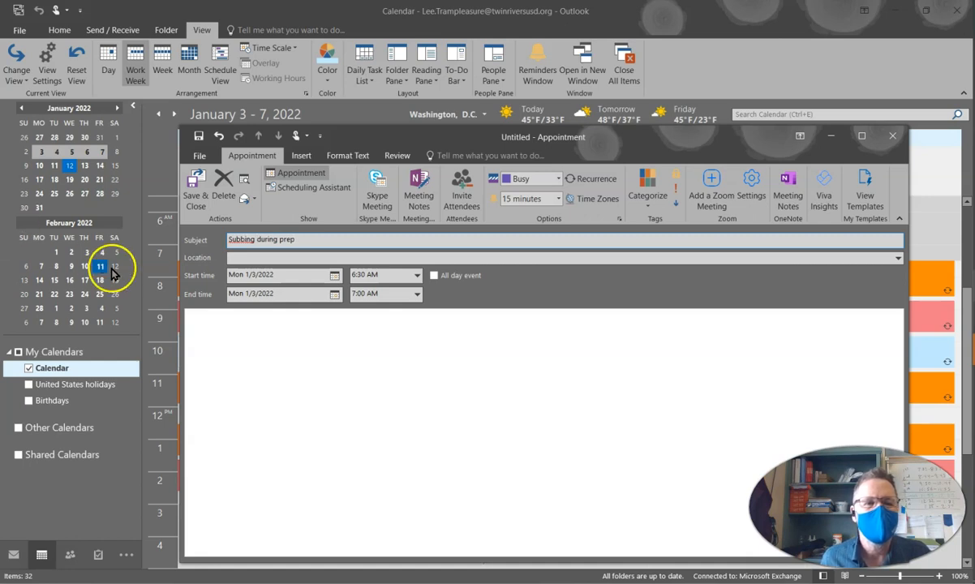
left_click(400, 271)
left_click_drag(400, 272, 319, 274)
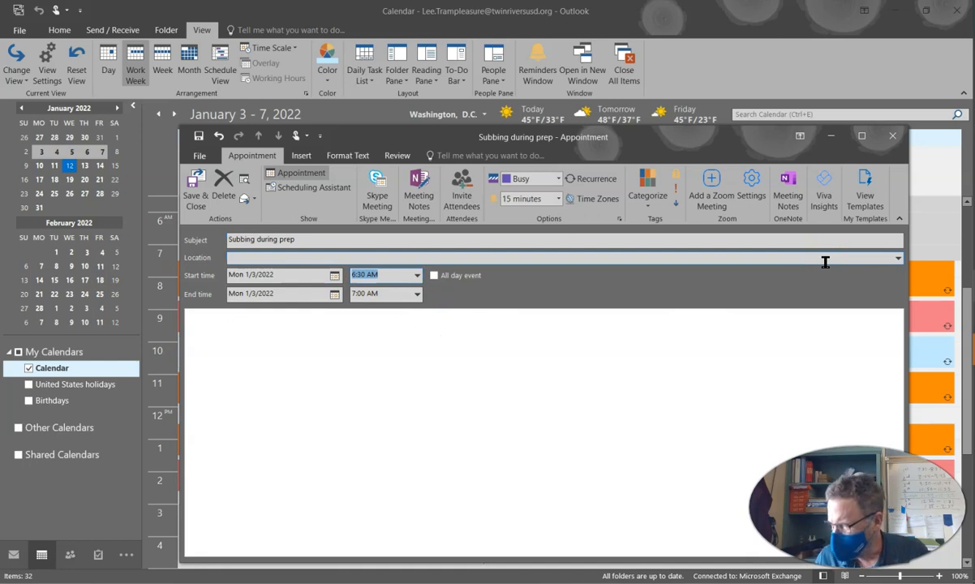
key("Tab")
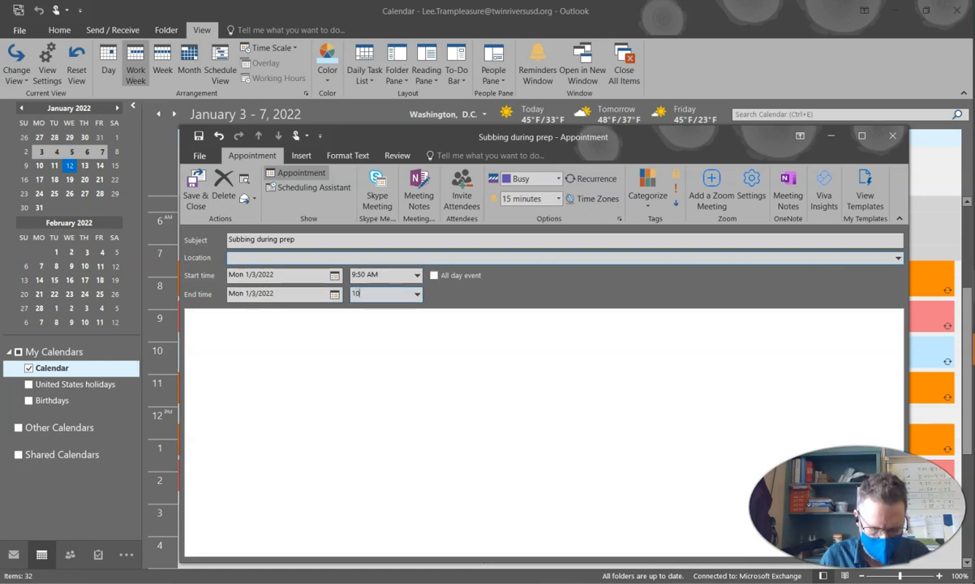
left_click(498, 383)
Step: Make the appointment recur weekly on Monday, Tuesday, Wednesday, Thursday and Friday
left_click(589, 180)
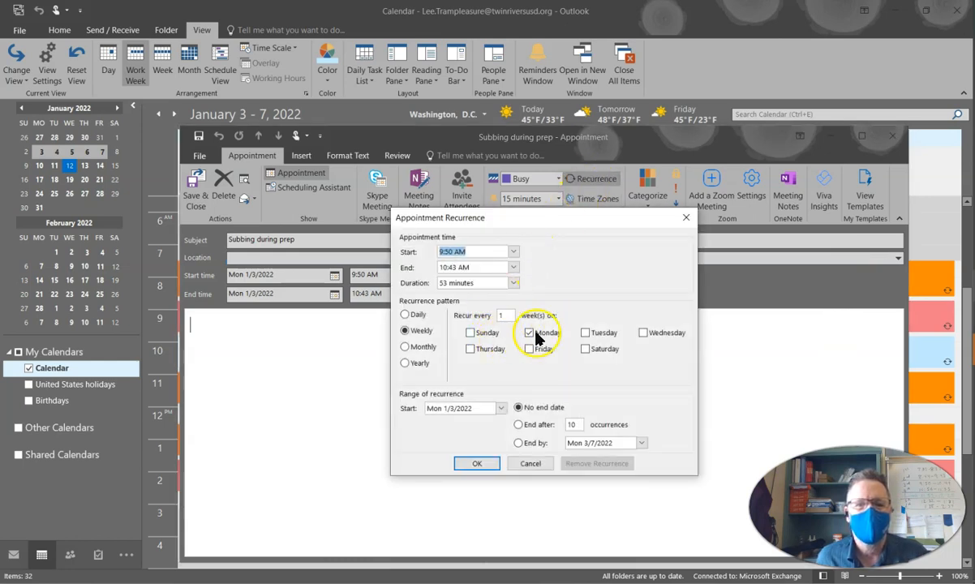
left_click(586, 333)
left_click(537, 350)
left_click(480, 349)
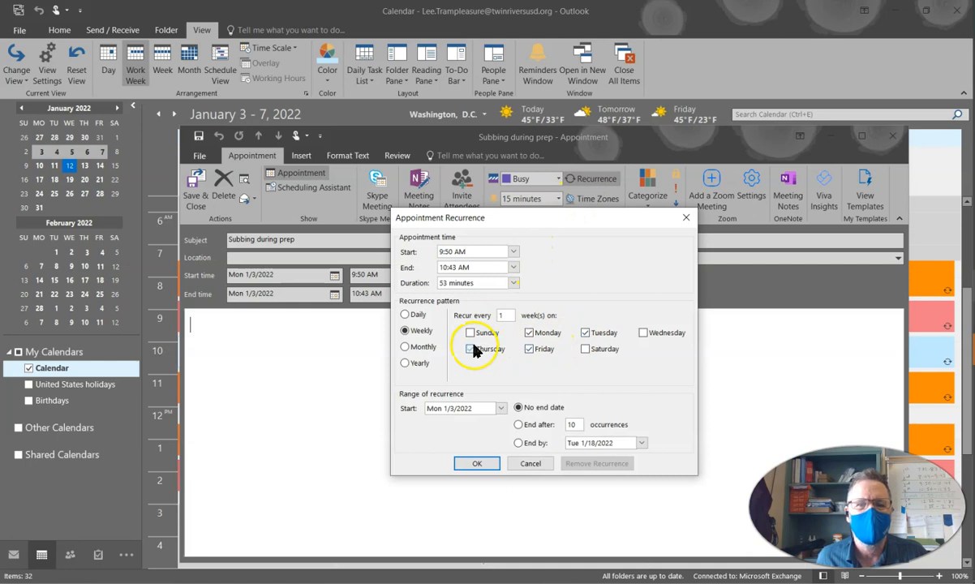
left_click(642, 333)
Step: End the recurrence by Fri 6/10/2022 and apply the recurrence settings
left_click(519, 443)
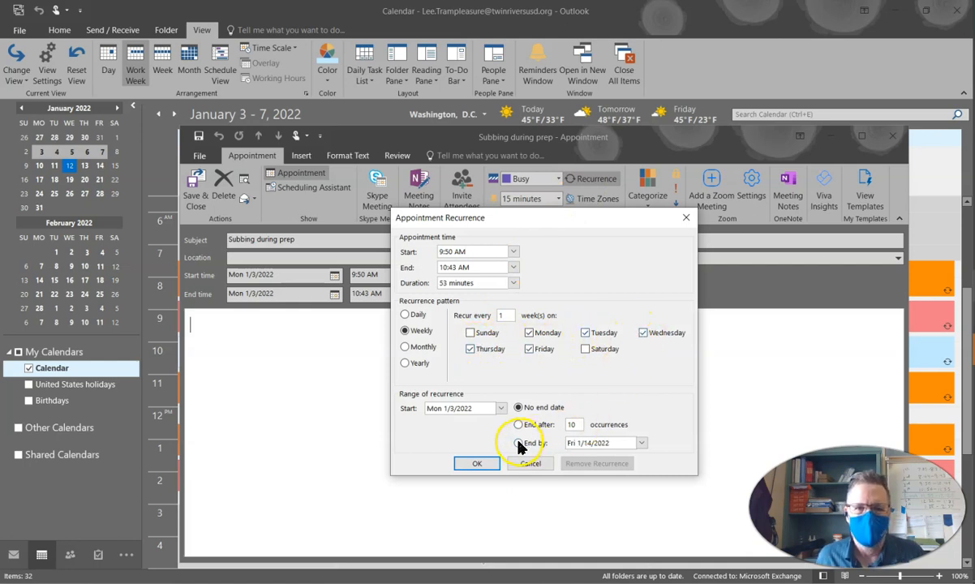
left_click(640, 442)
left_click(640, 303)
left_click(640, 304)
left_click(640, 304)
left_click(640, 303)
left_click(640, 303)
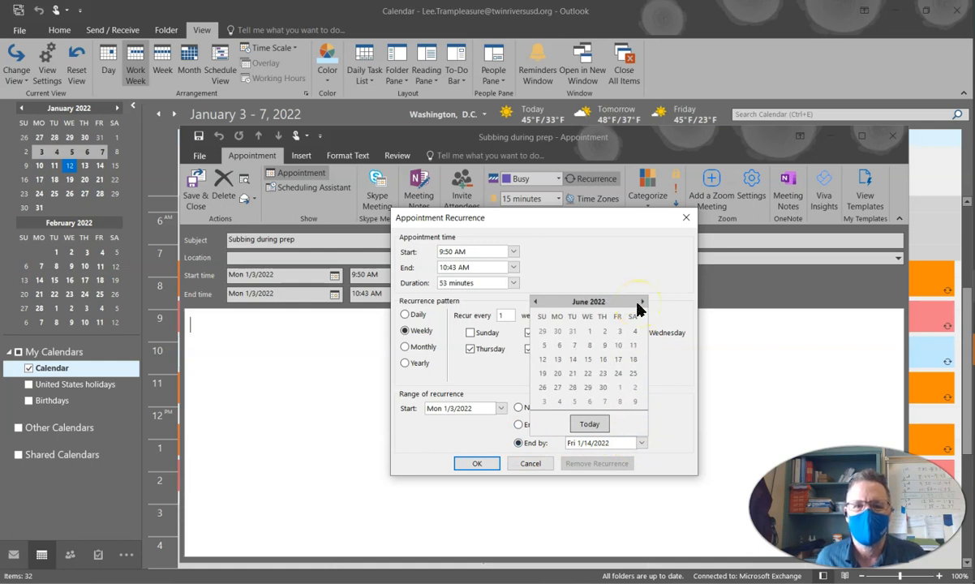
left_click(619, 347)
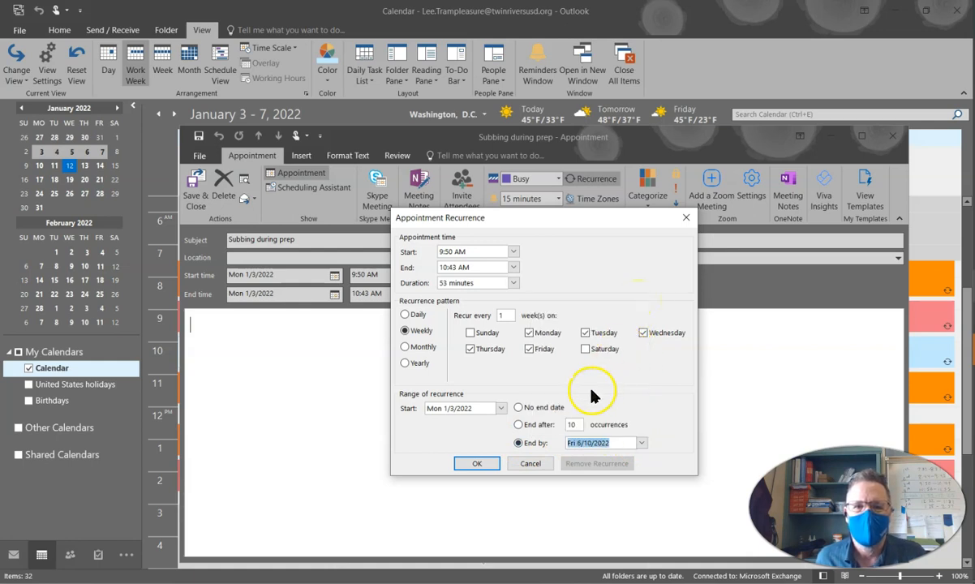
left_click(477, 464)
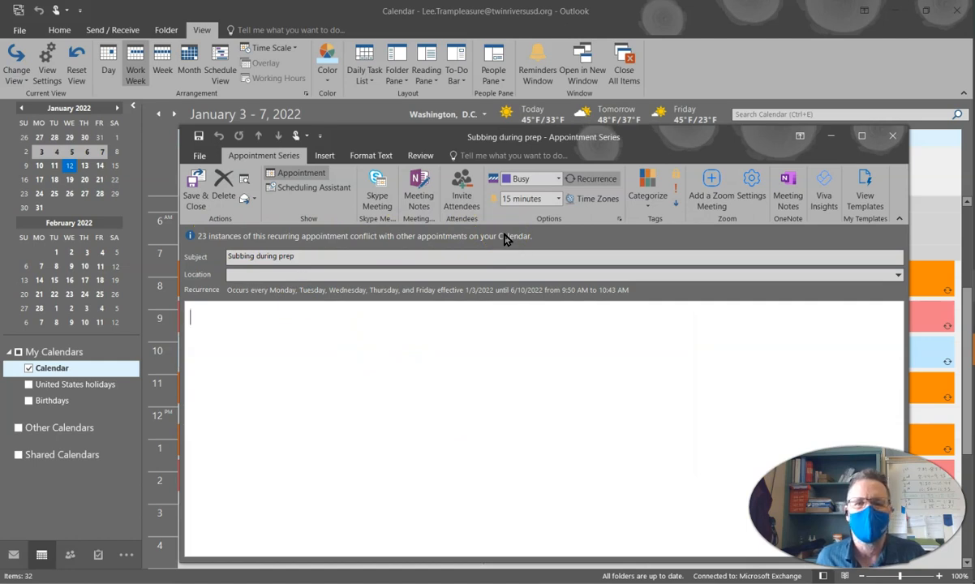
Step: Assign the Subbing color category to the appointment series, then save and close it
left_click(652, 210)
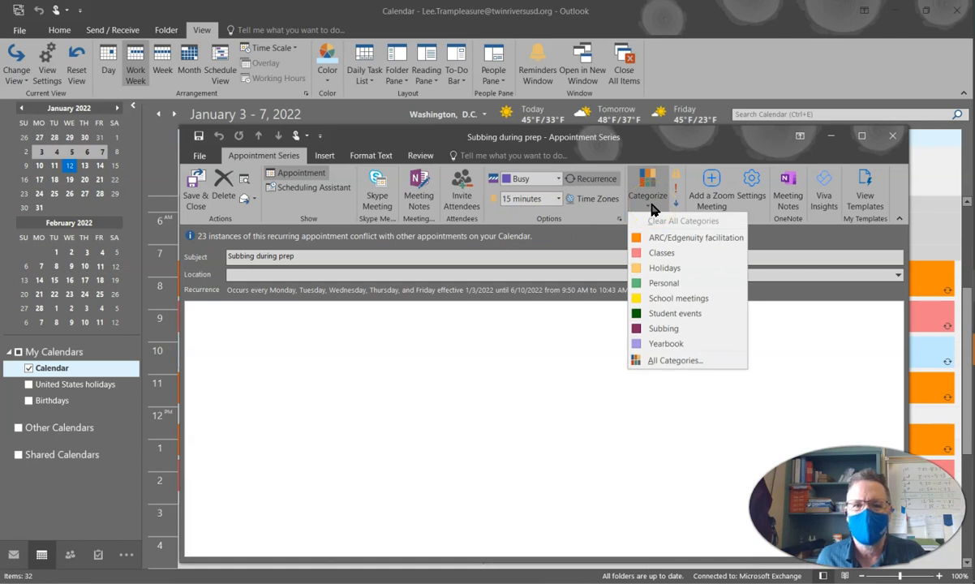
left_click(667, 363)
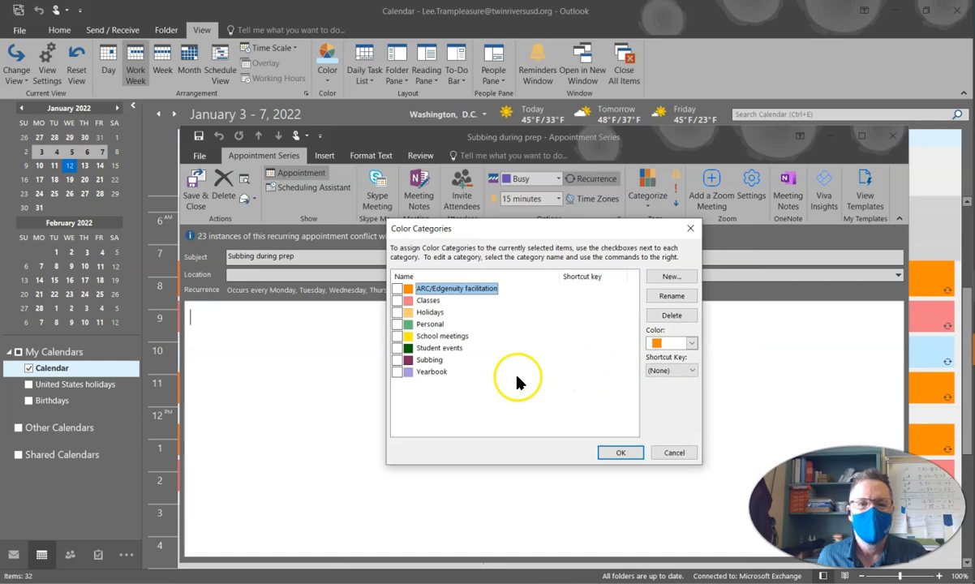
left_click(397, 361)
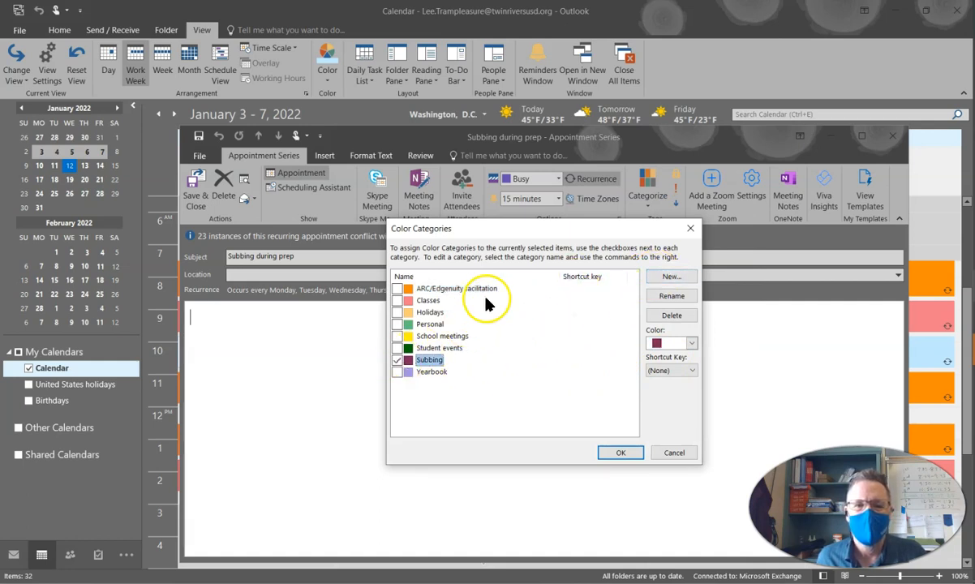
left_click(620, 452)
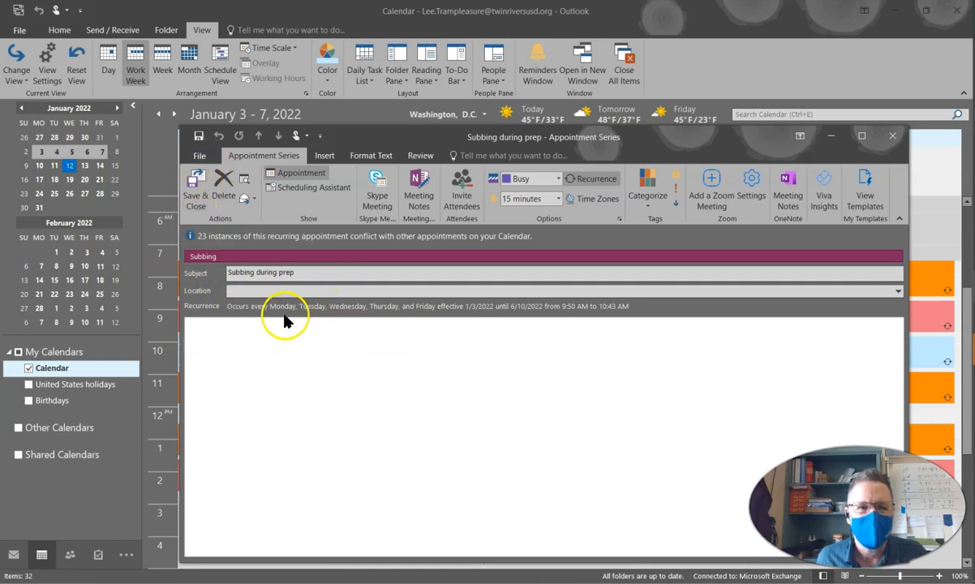
left_click(195, 188)
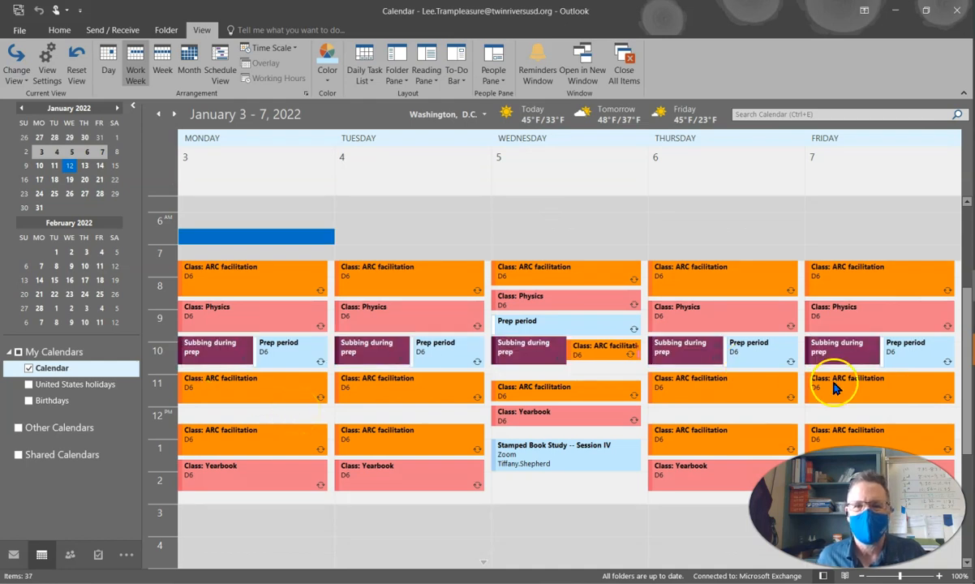
Step: Enter the covered teacher's name as the location of only the January 12 "Subbing during prep" occurrence and save it
mouse_move(237, 354)
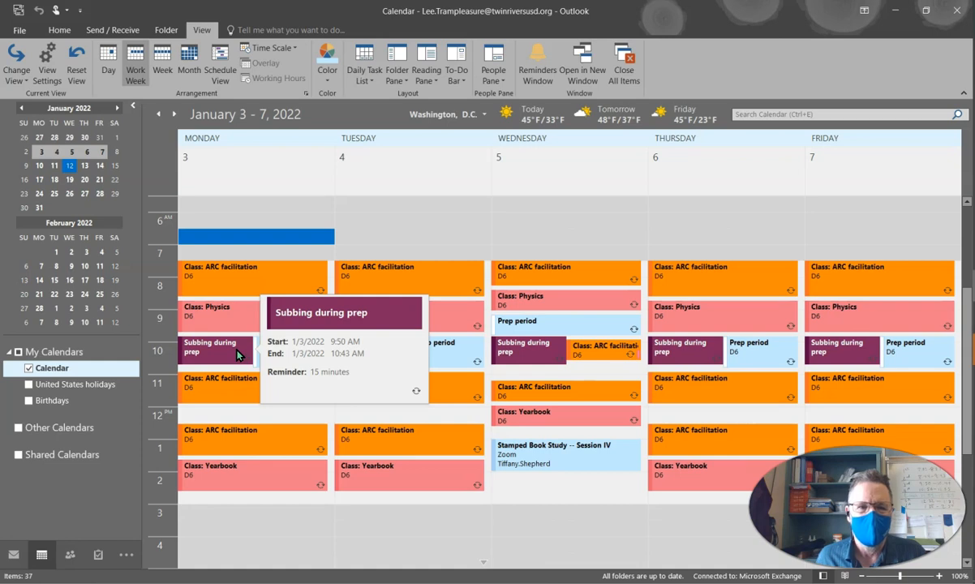
left_click(174, 114)
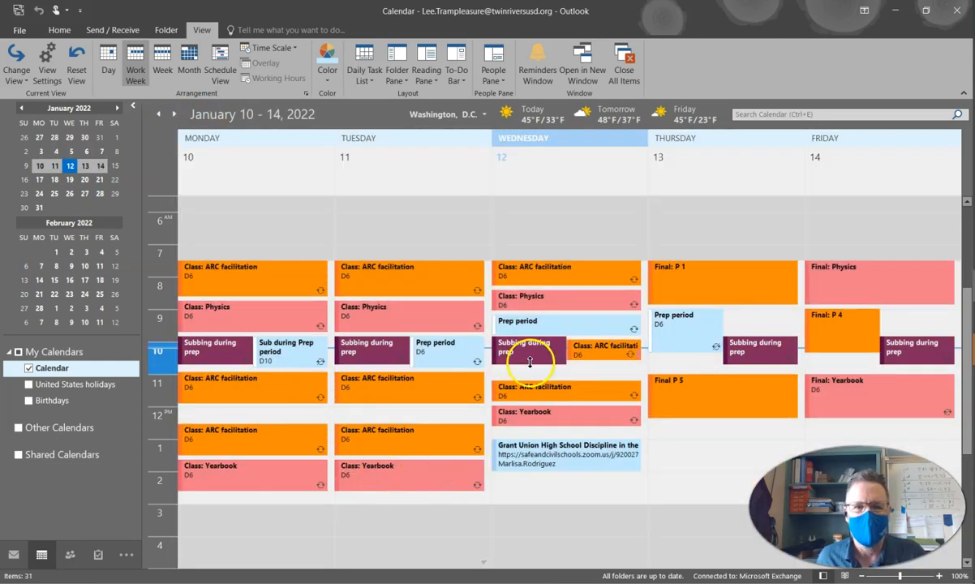
mouse_move(533, 363)
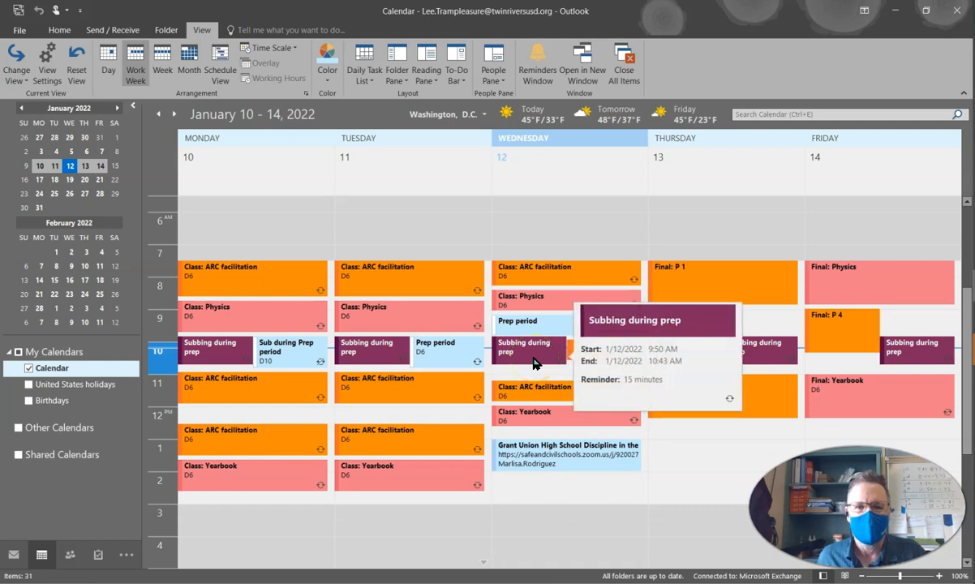
double_click(527, 357)
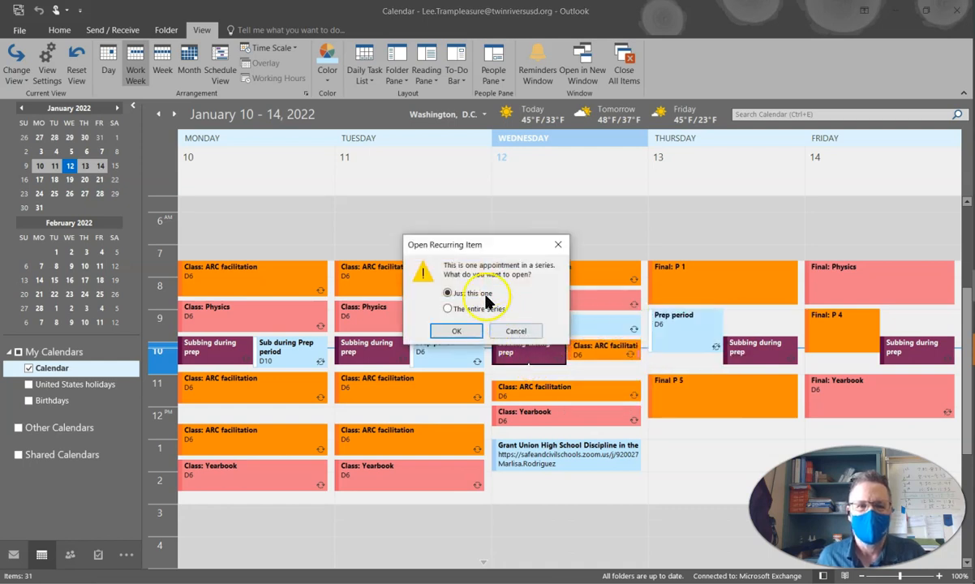
left_click(456, 331)
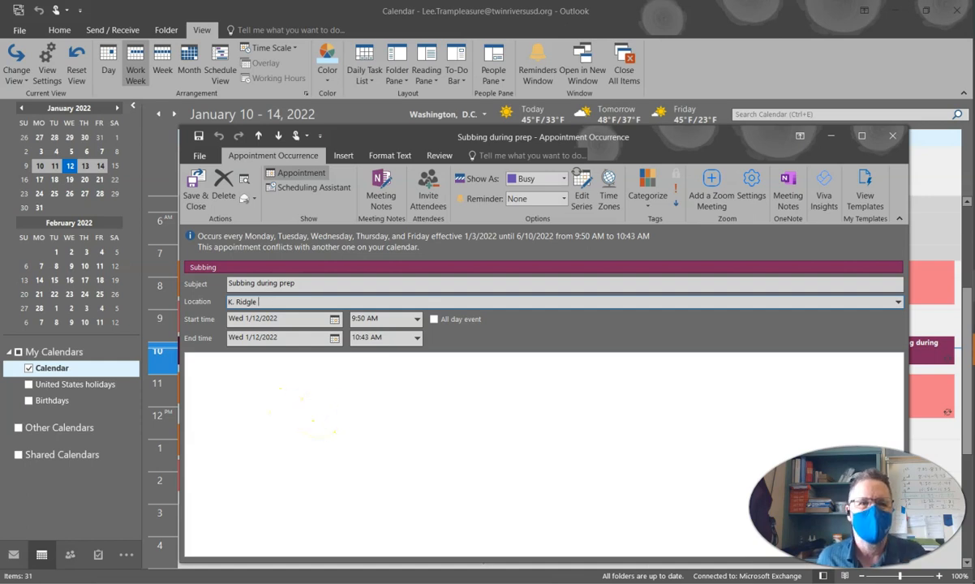
left_click(192, 185)
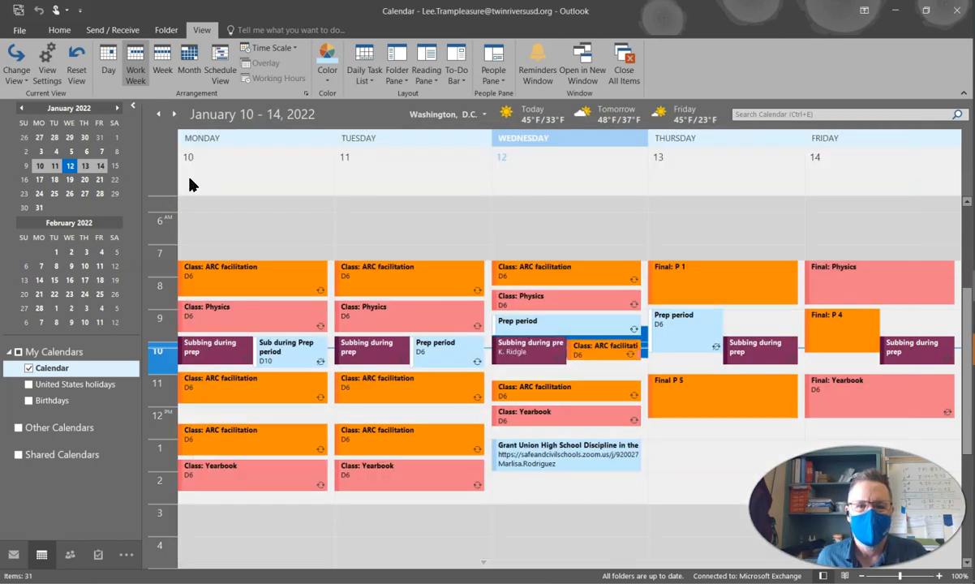
mouse_move(546, 362)
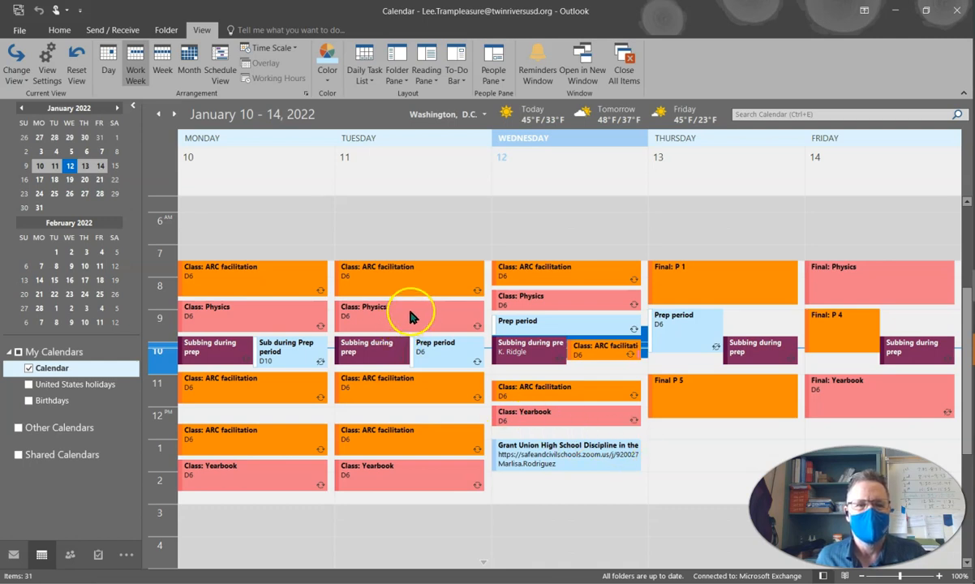
Step: Filter the calendar view to items in the Subbing category and display it by month
left_click(24, 84)
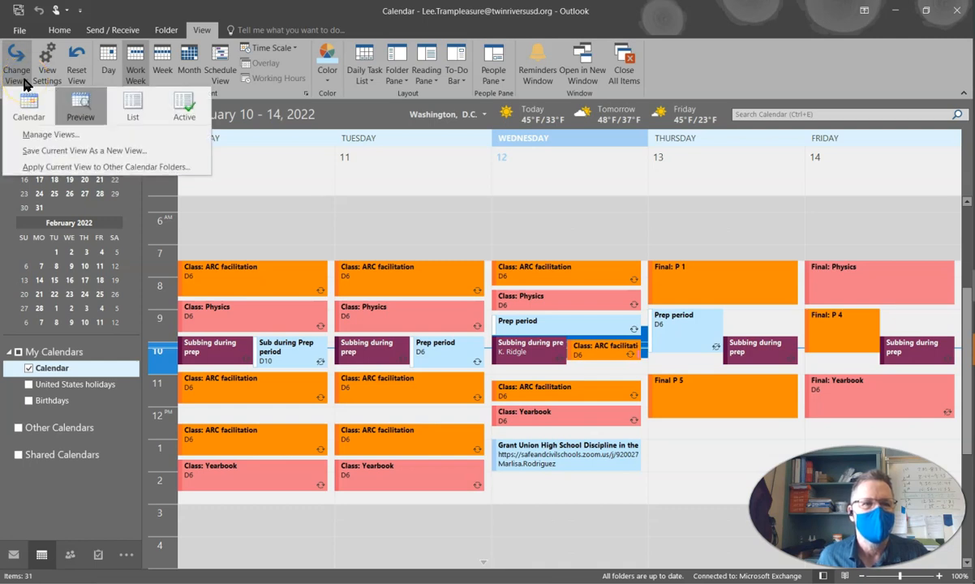
left_click(47, 61)
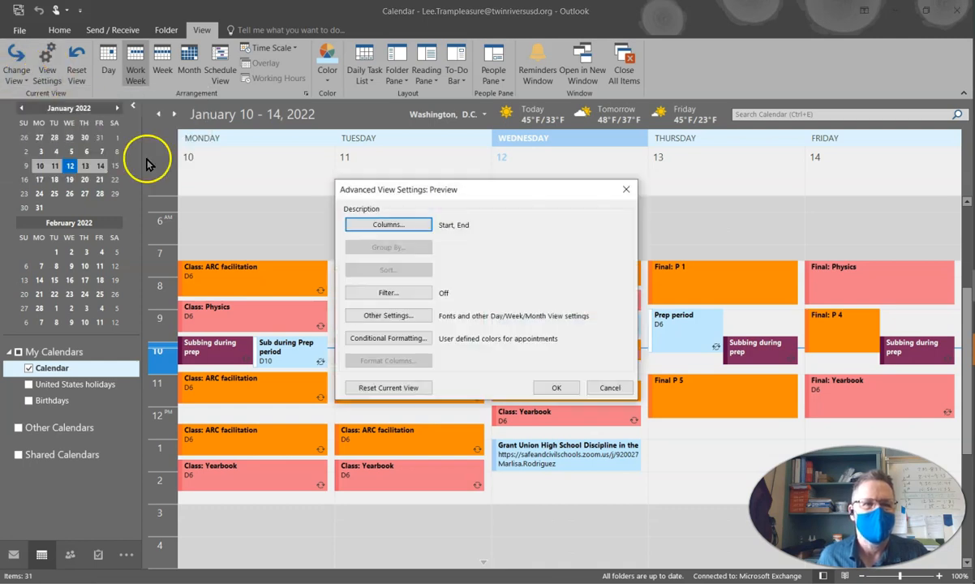
left_click(375, 292)
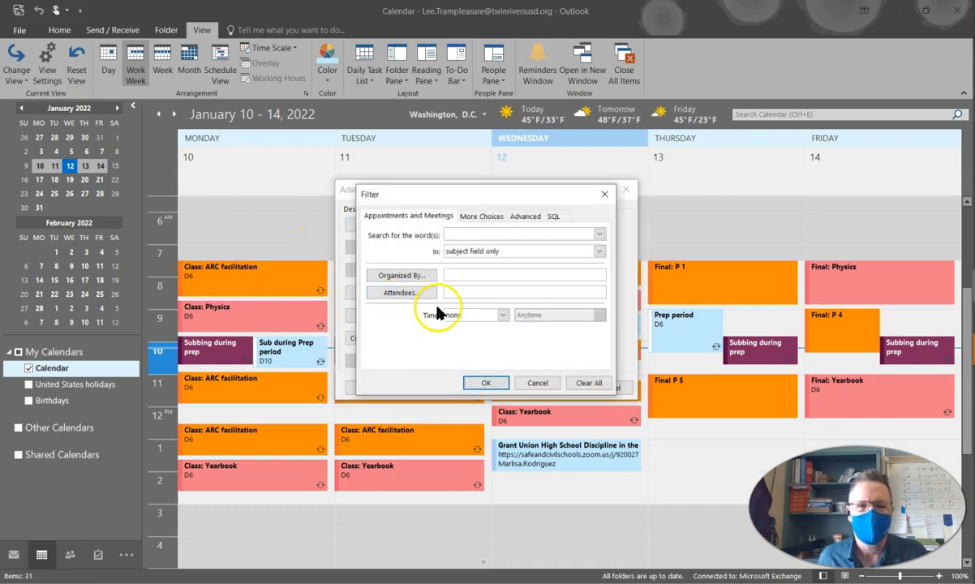
left_click(481, 216)
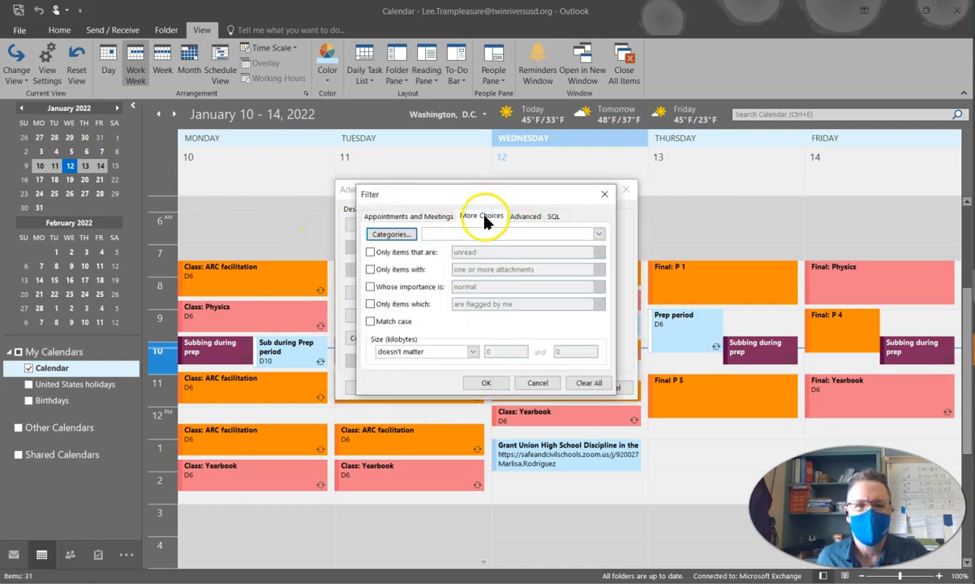
left_click(402, 237)
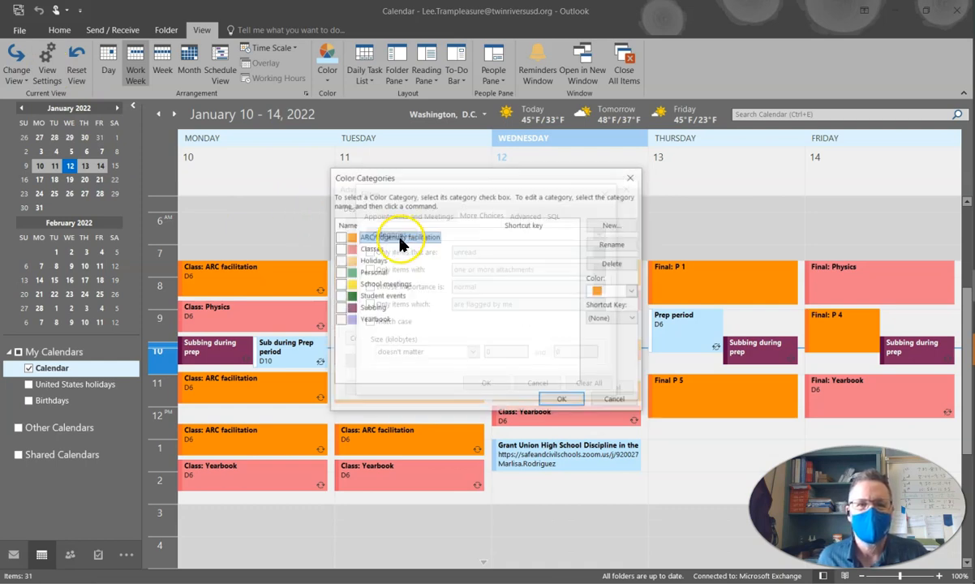
left_click(339, 308)
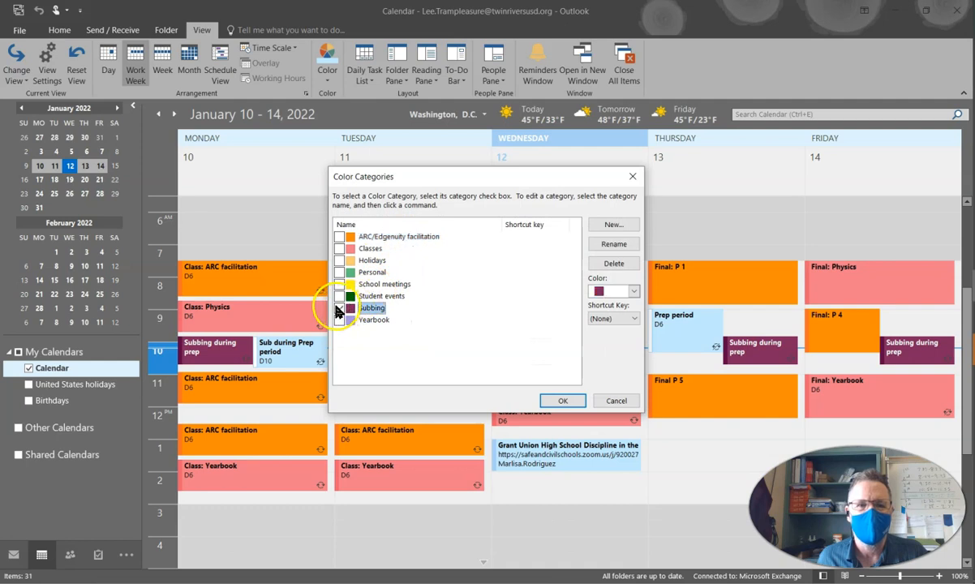
left_click(562, 400)
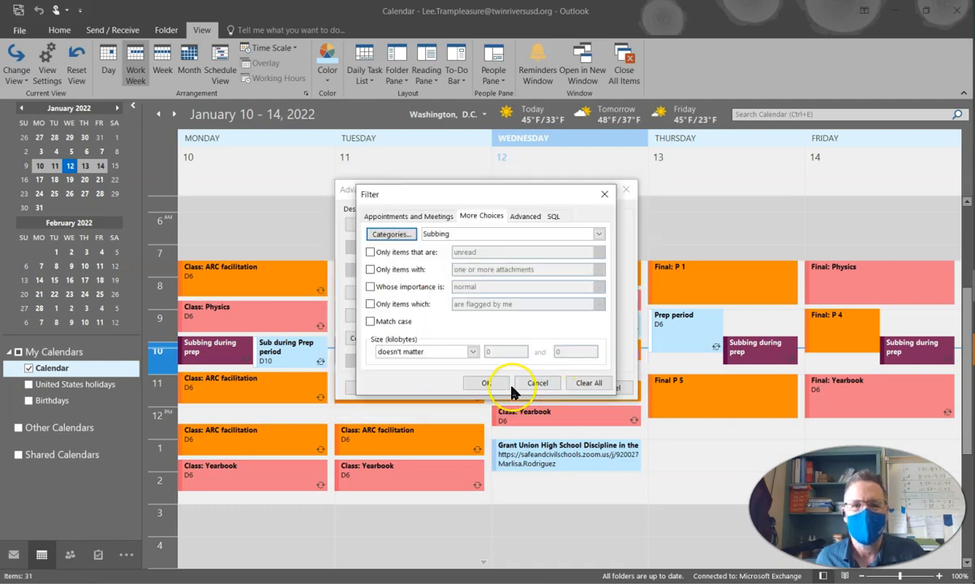
left_click(487, 383)
left_click(551, 388)
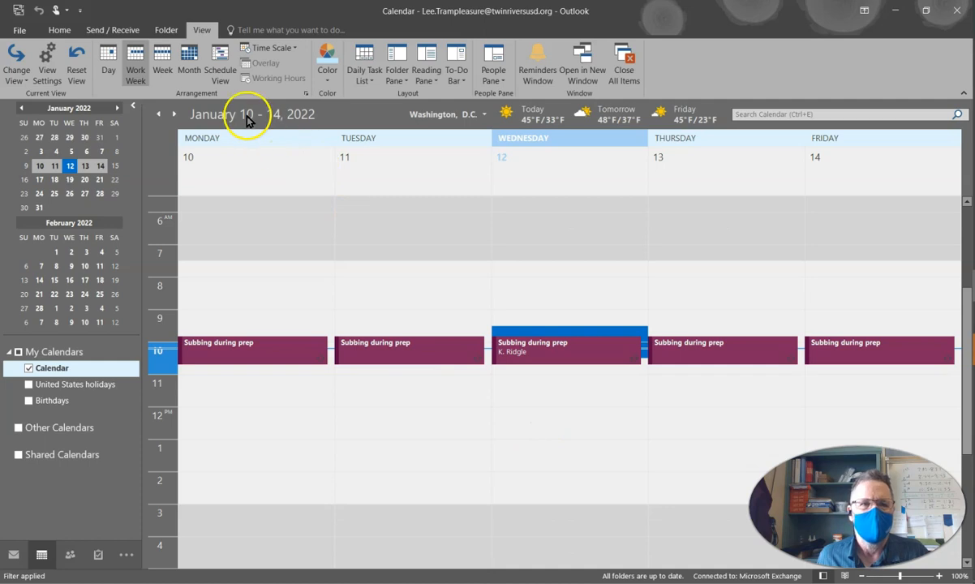
left_click(189, 62)
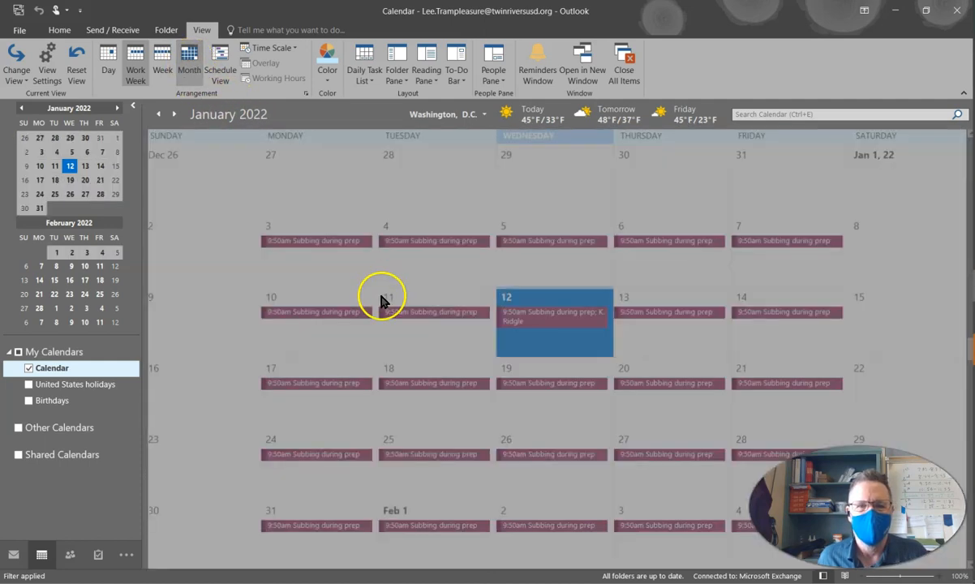
Step: Review the filtered subbing entries across neighbouring months and examine the details of the January 12 occurrence
scroll(481, 377, "down", 4)
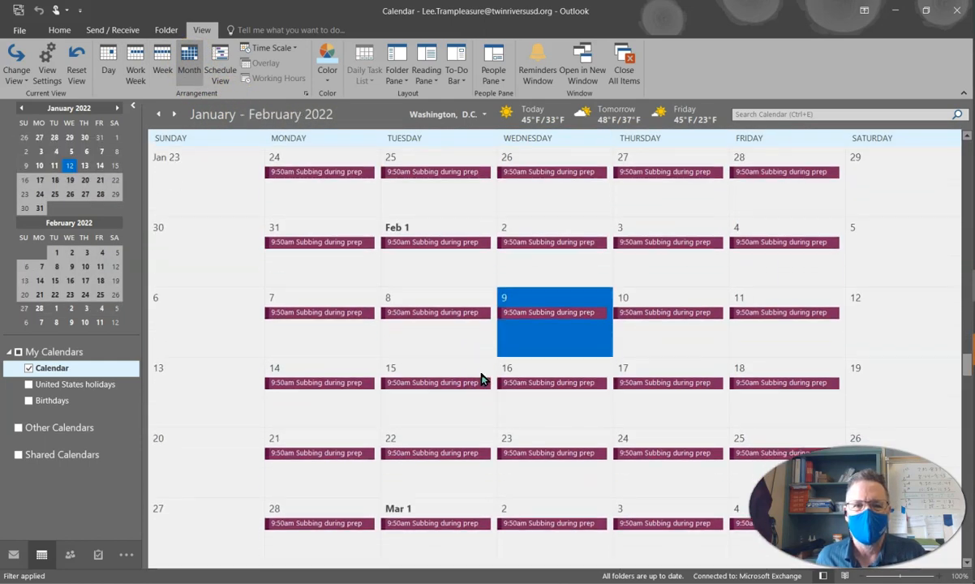
scroll(481, 377, "up", 4)
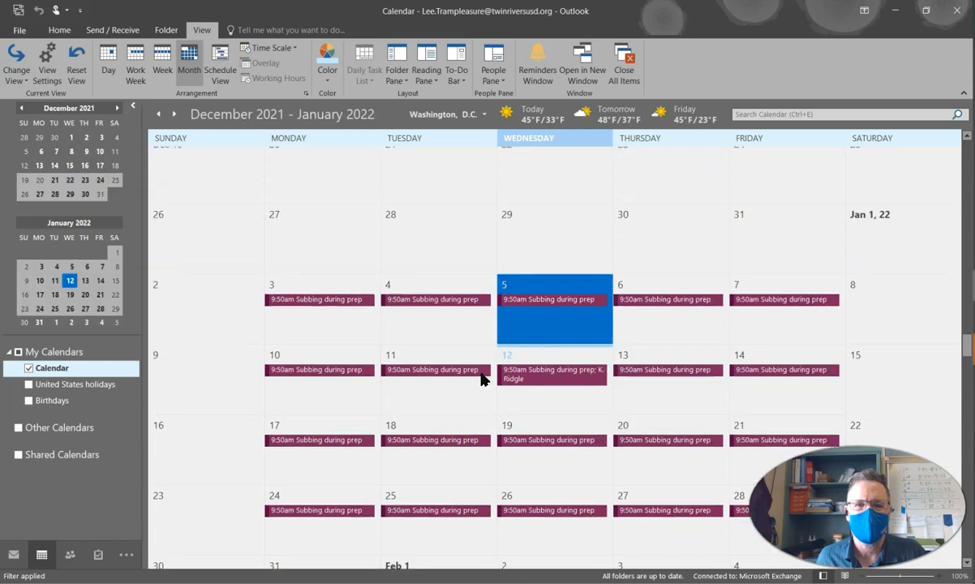
scroll(481, 377, "down", 1)
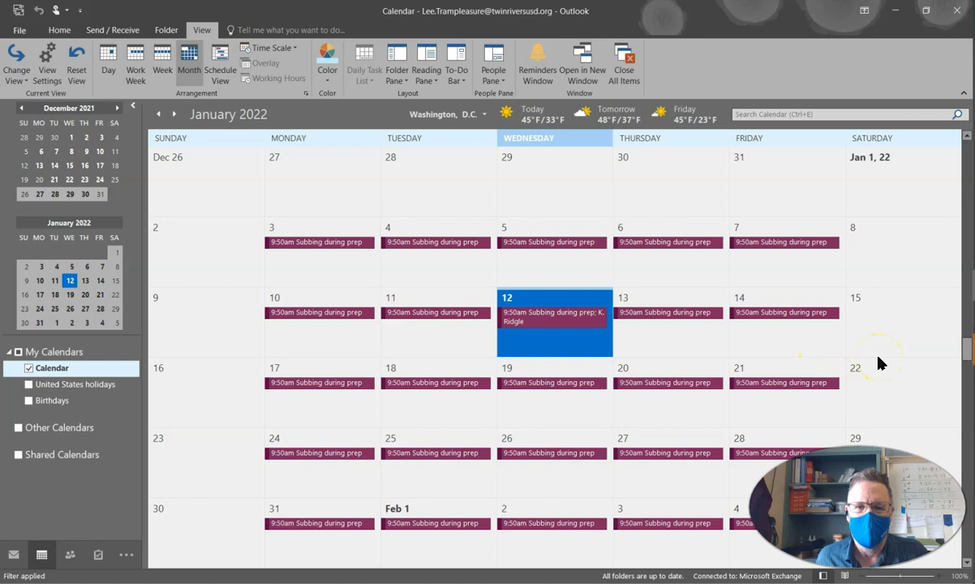
scroll(881, 364, "down", 1)
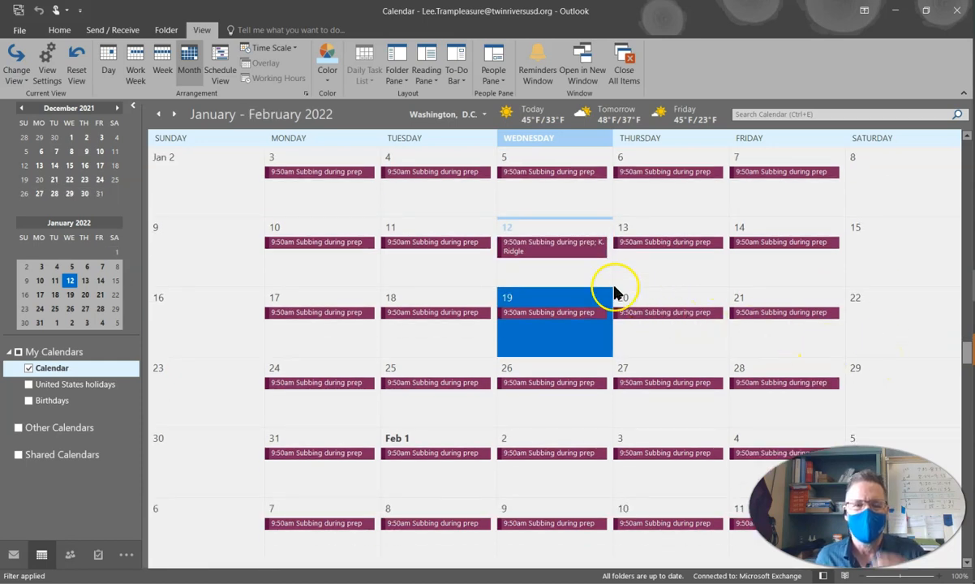
mouse_move(523, 258)
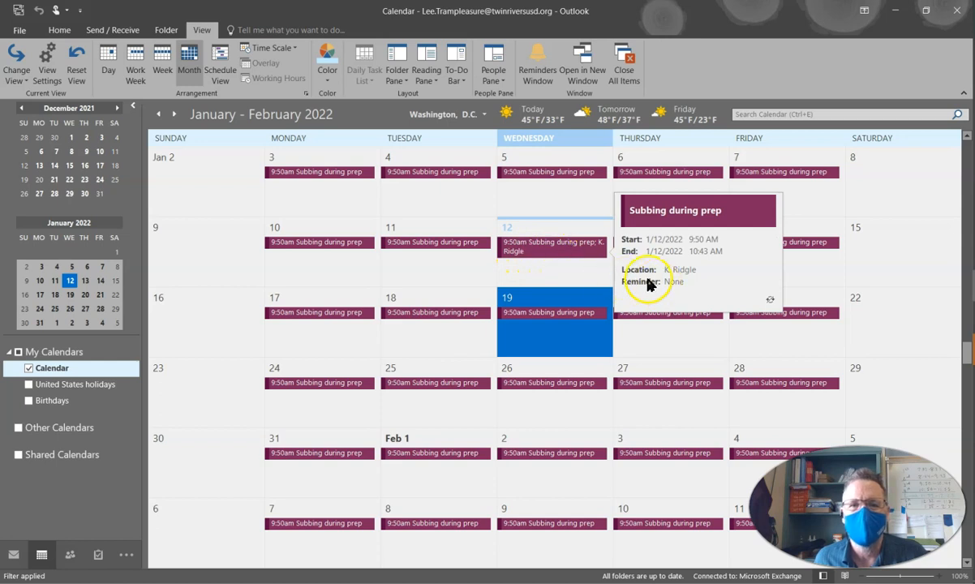
mouse_move(550, 247)
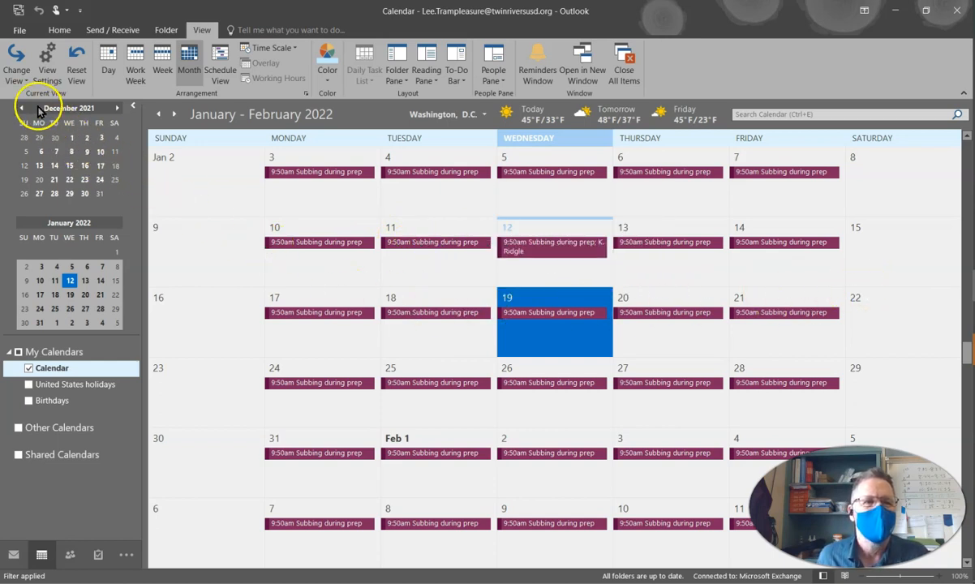
Step: Save the current filtered month view as a new view named "Subbing" for all Calendar folders
left_click(25, 81)
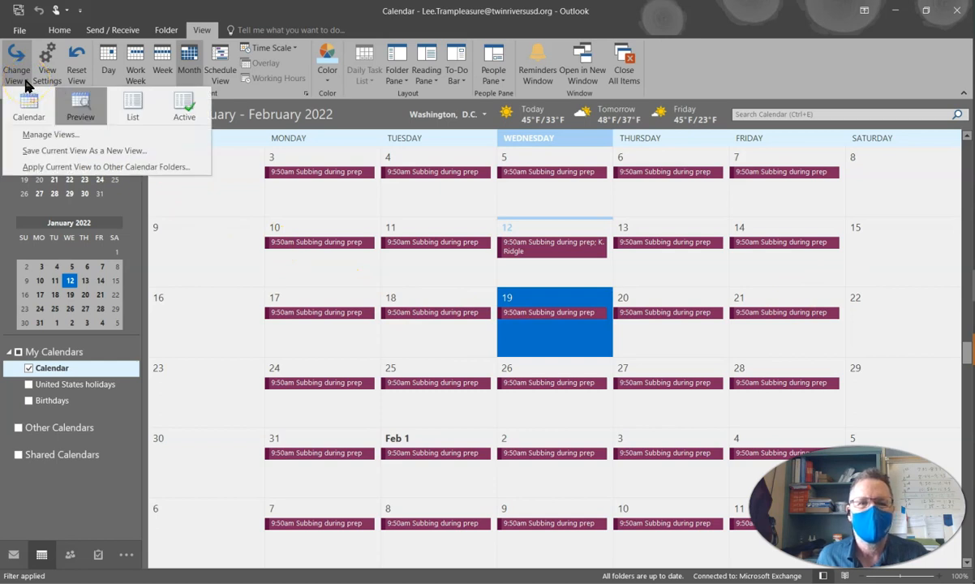
left_click(46, 153)
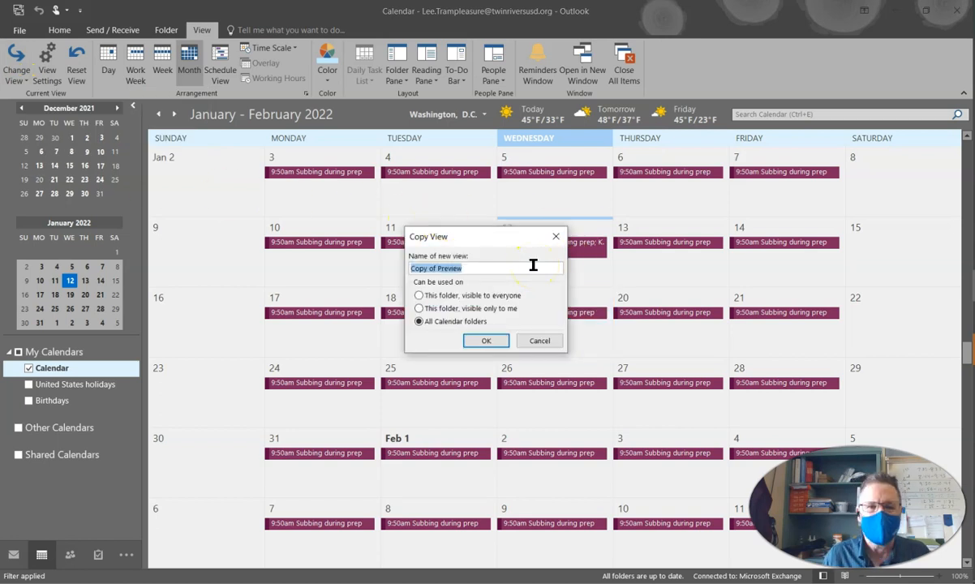
type("Su")
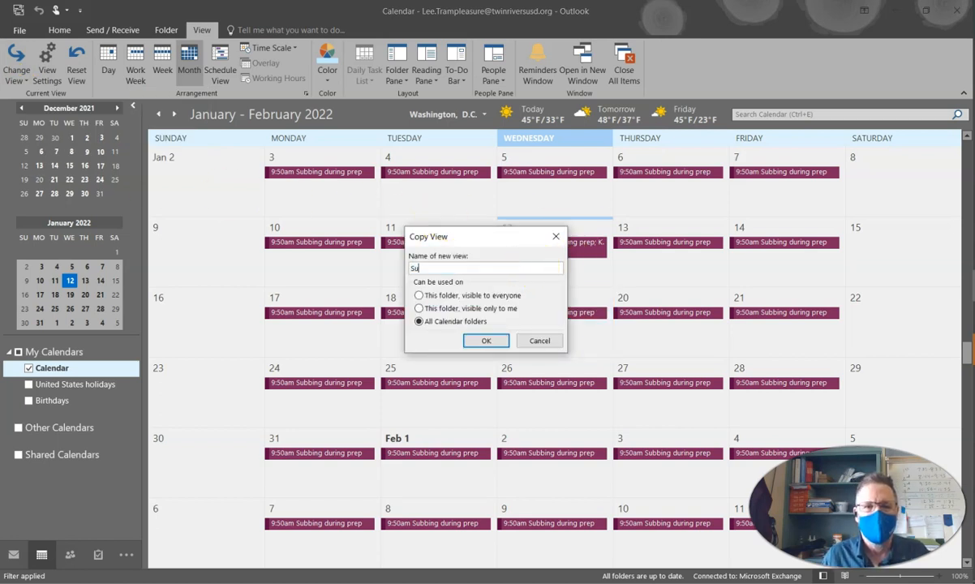
type("bbing")
left_click(487, 340)
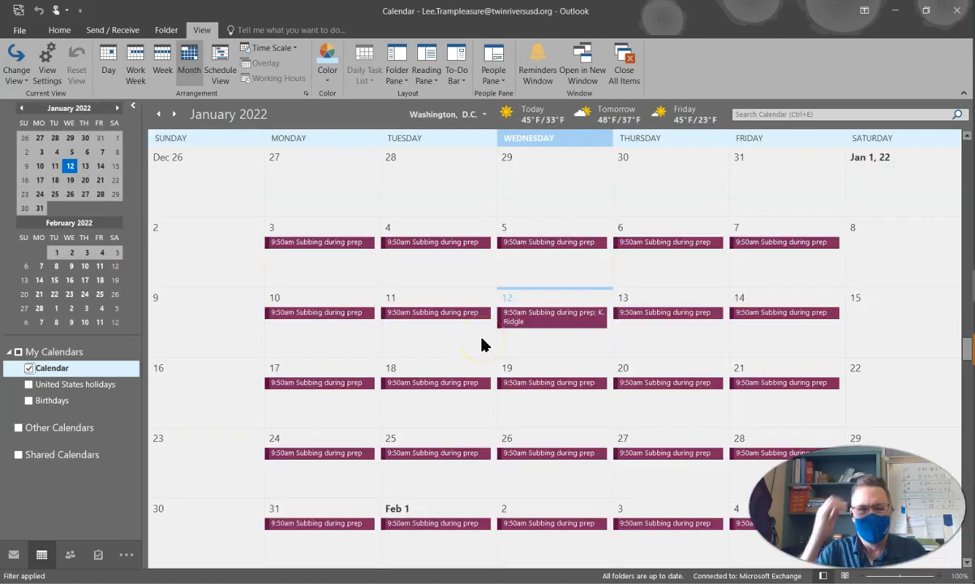
Step: Switch the calendar to the Preview view and reset that view to its original settings
left_click(19, 70)
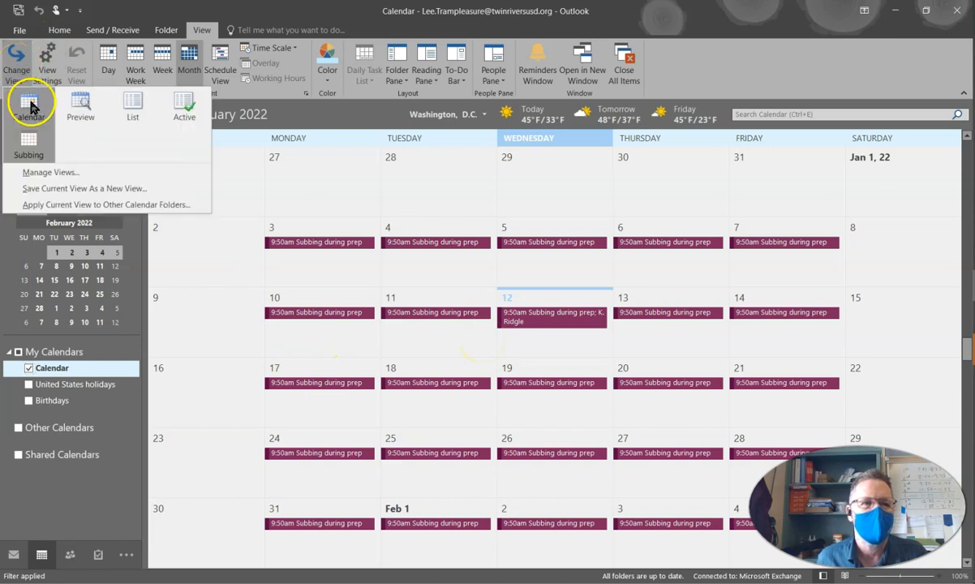
left_click(74, 103)
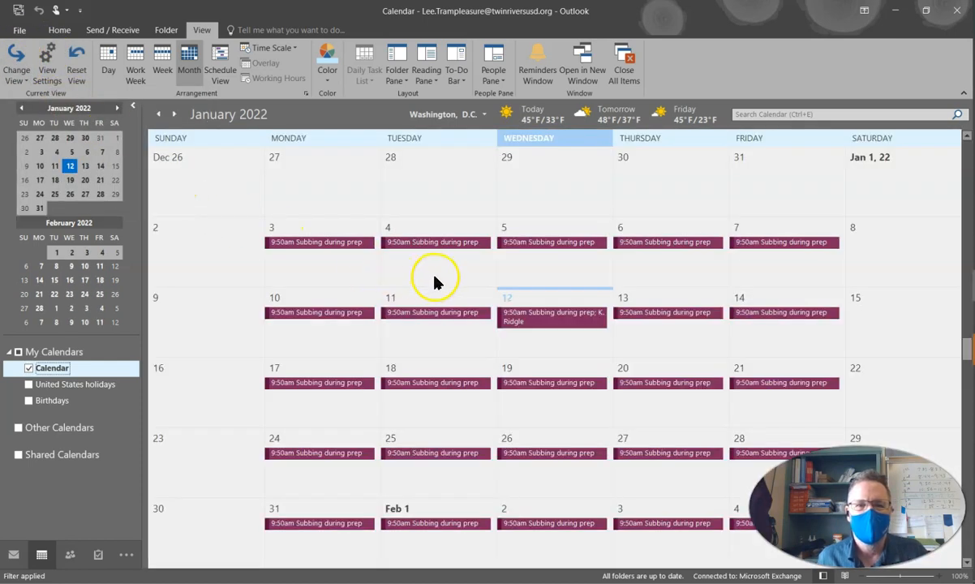
left_click(135, 65)
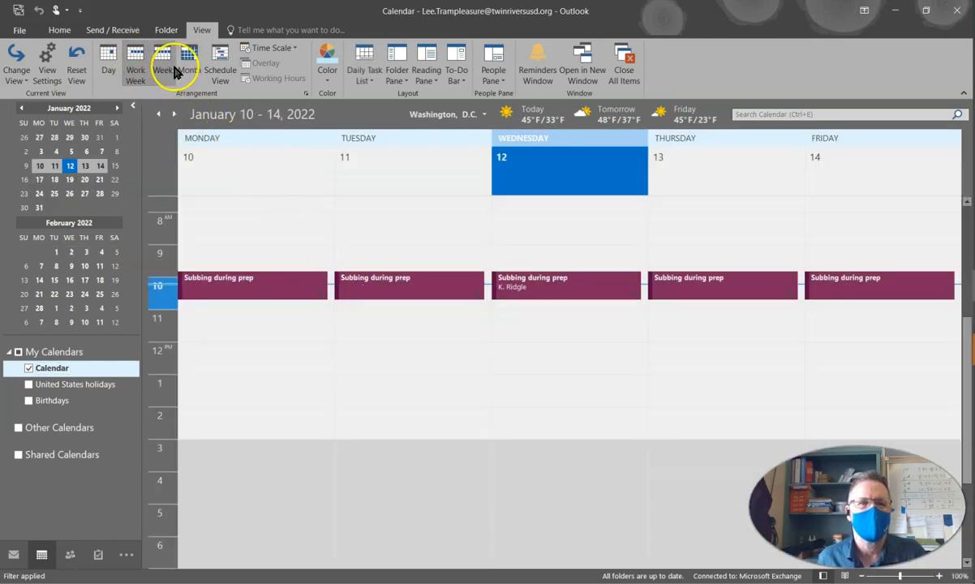
left_click(75, 65)
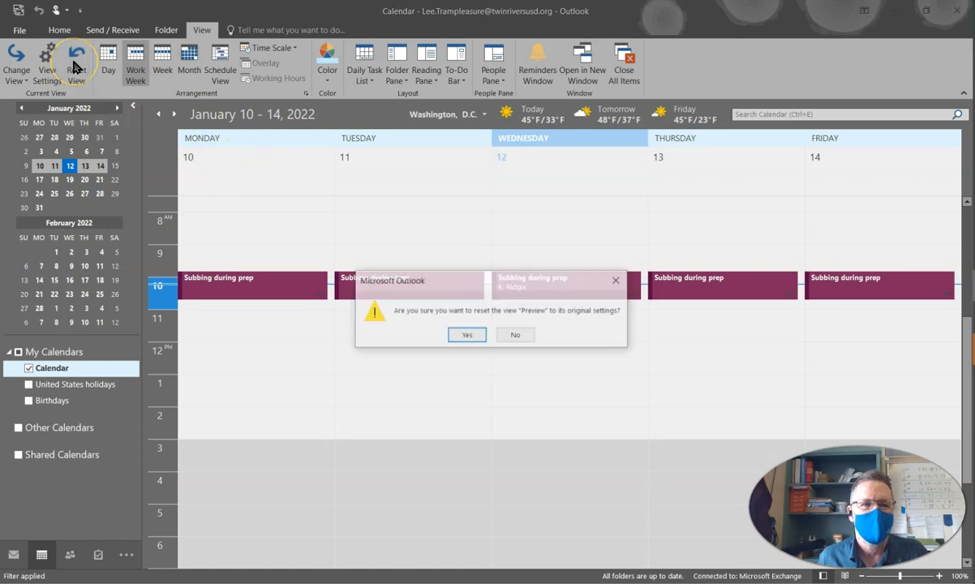
left_click(465, 336)
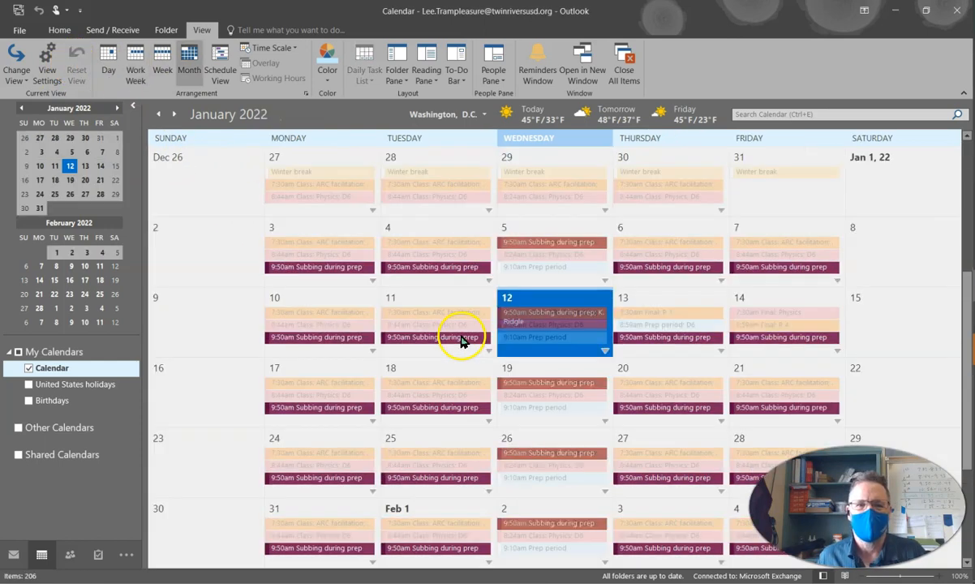
Step: Check the January 3 subbing entry's details, and change the calendar to the saved Subbing view
mouse_move(327, 272)
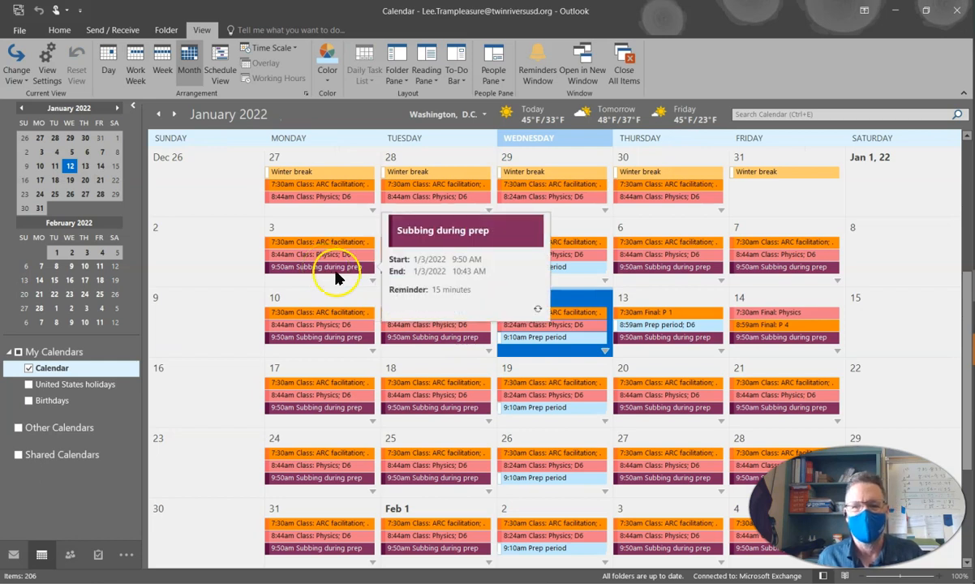
left_click(18, 75)
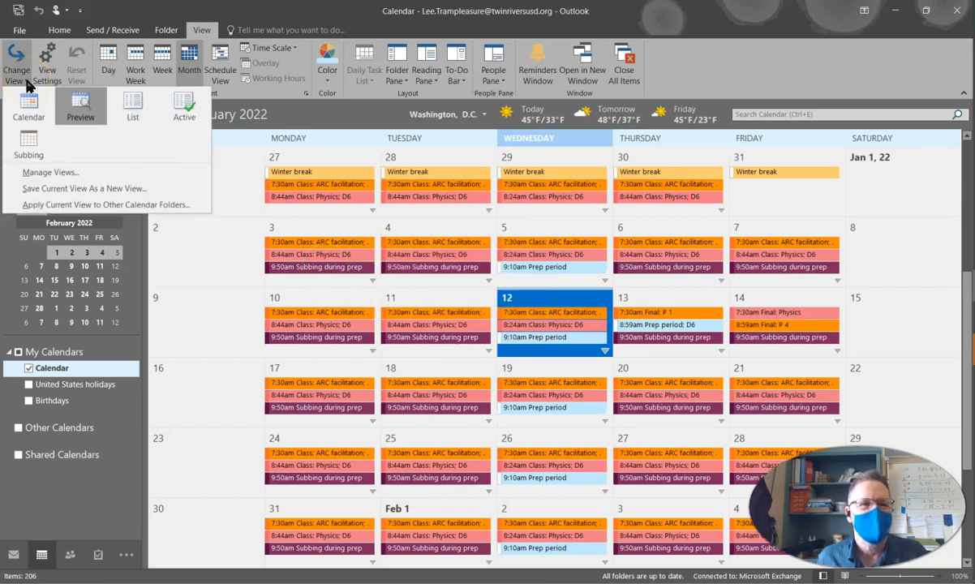
left_click(29, 139)
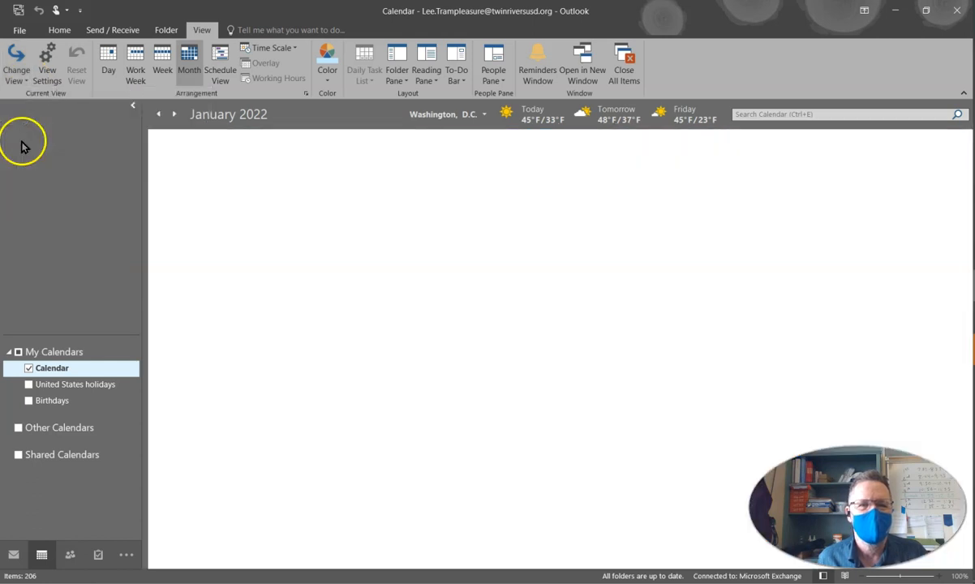